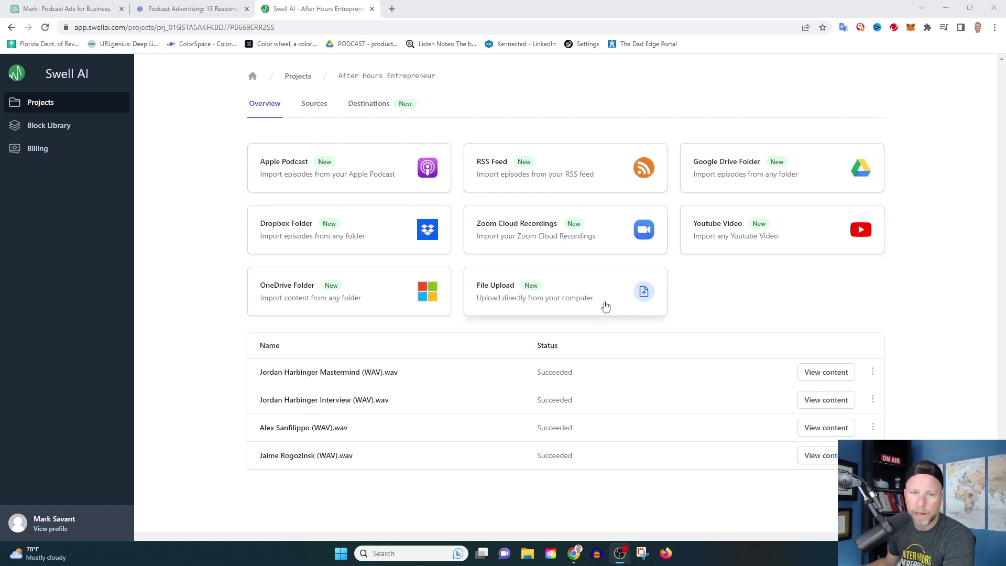
- Cancel the upload without a file, then open the Mastermind episode's transcript and scroll through it
click(585, 283)
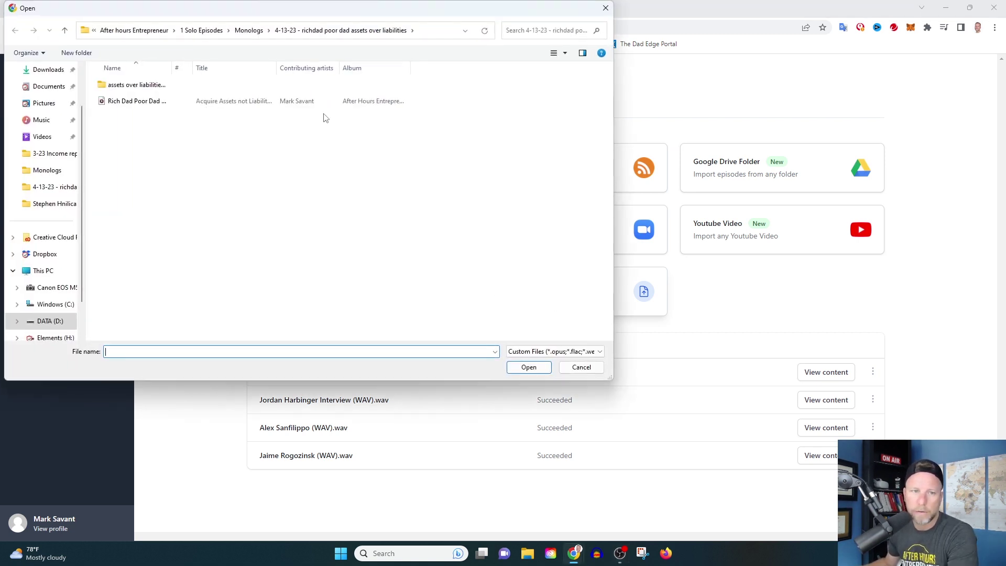
click(605, 8)
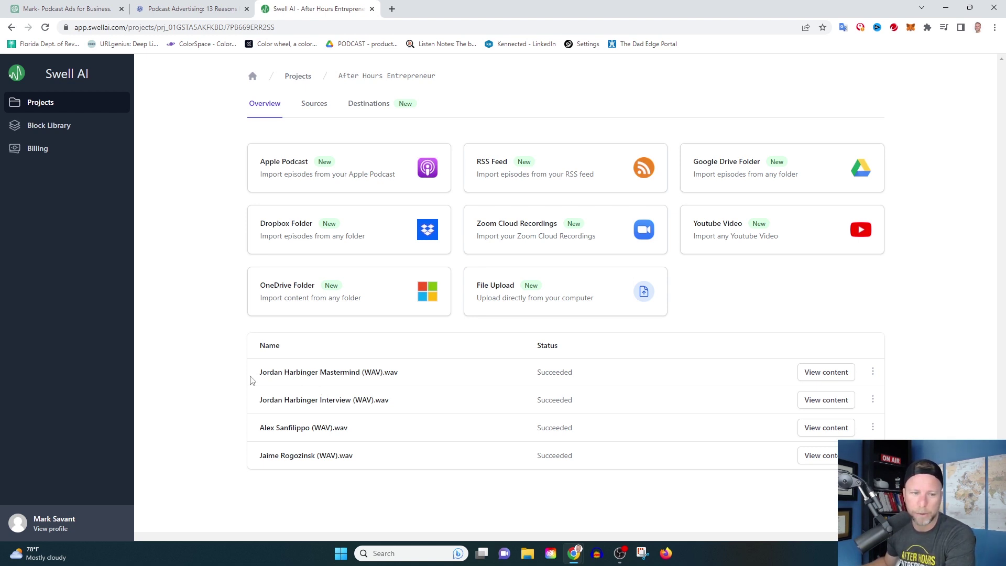
click(815, 377)
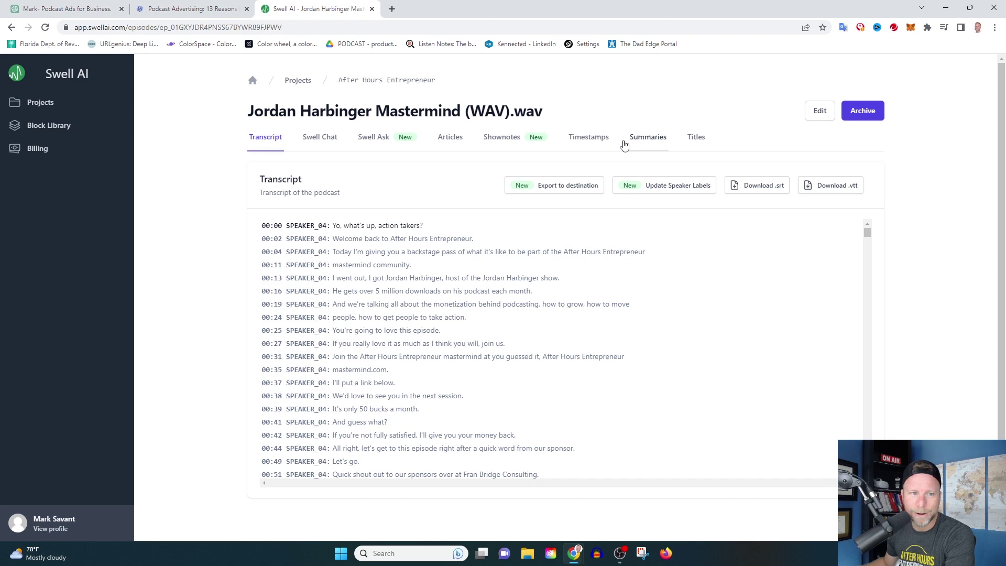
scroll(366, 254, down, 20)
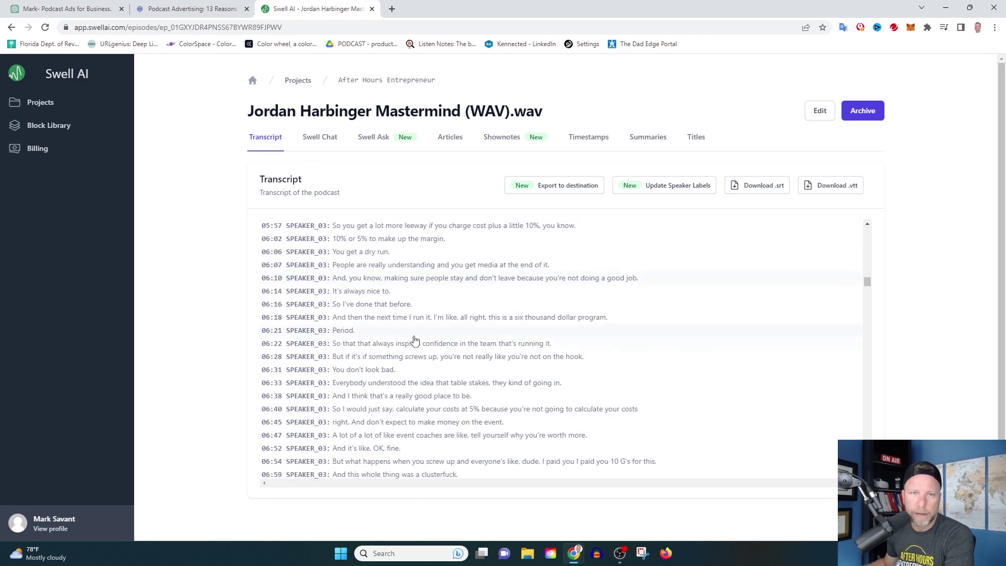
scroll(414, 340, down, 12)
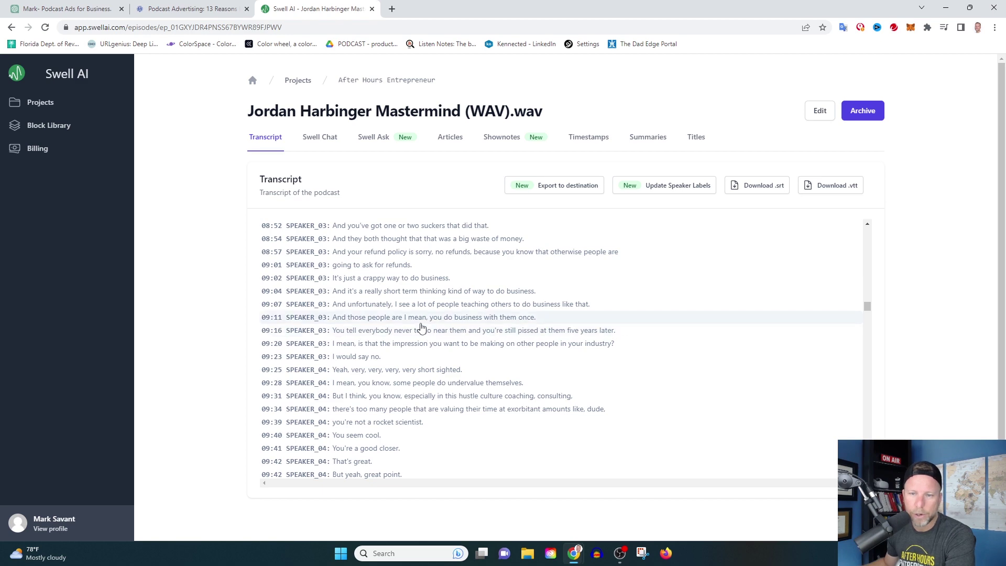
scroll(741, 382, up, 20)
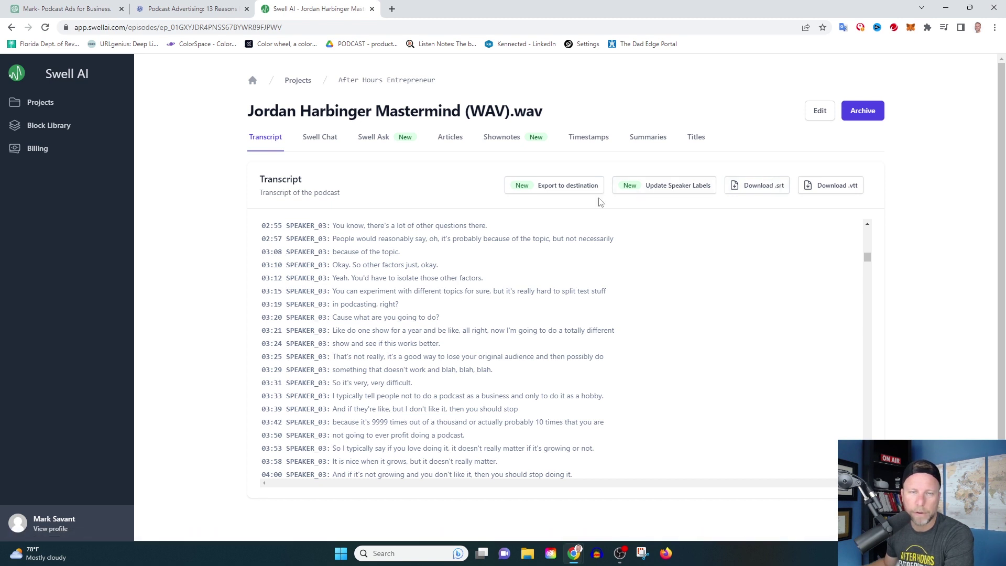
- Pass through Swell Chat to the Articles tab and read Article #1's full generated text
click(320, 137)
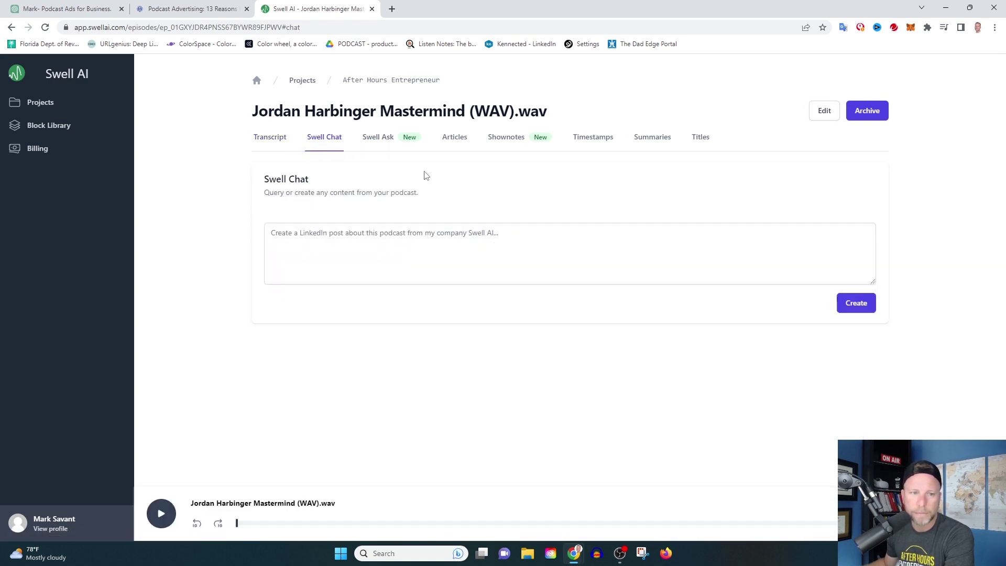
click(446, 143)
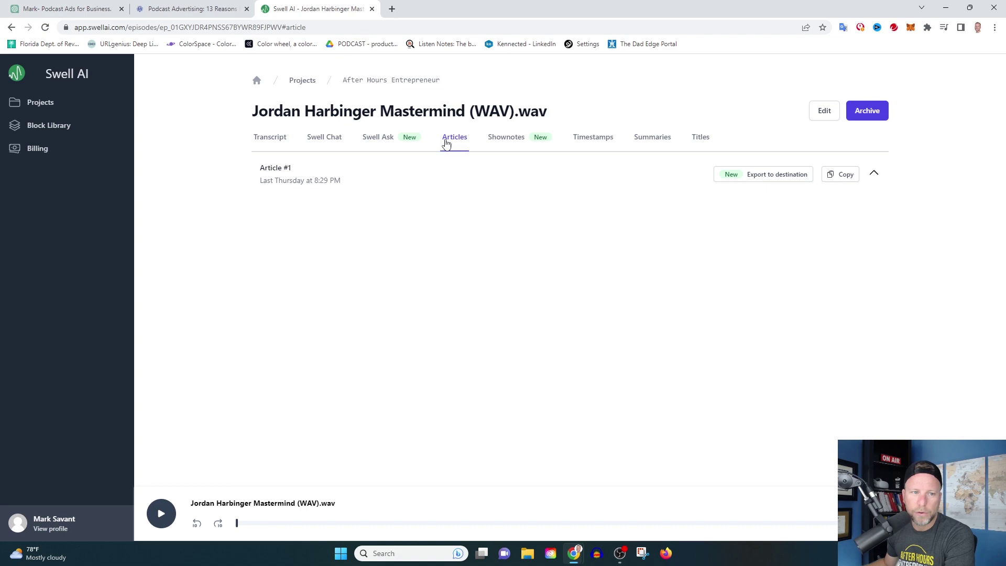
click(317, 183)
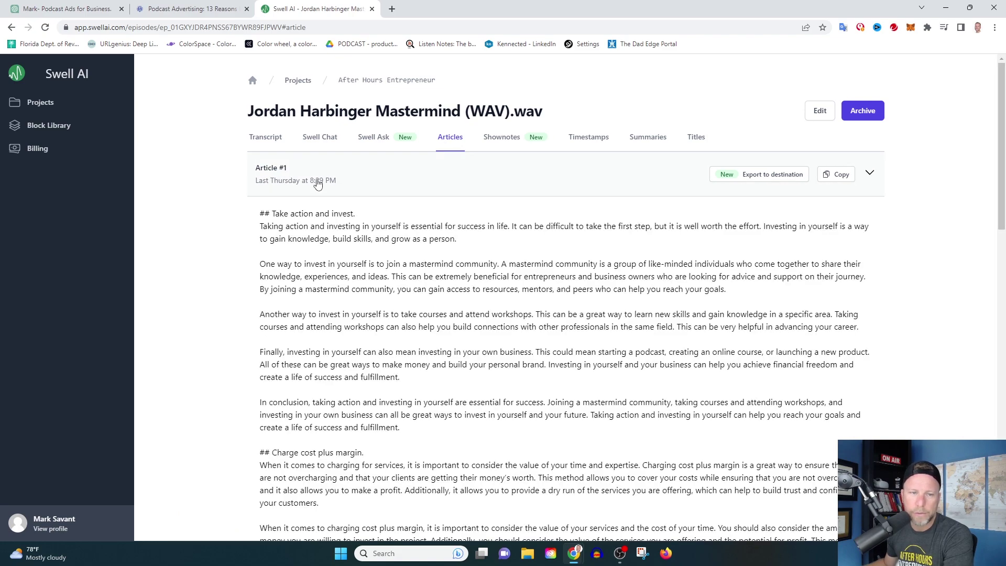
scroll(263, 218, down, 15)
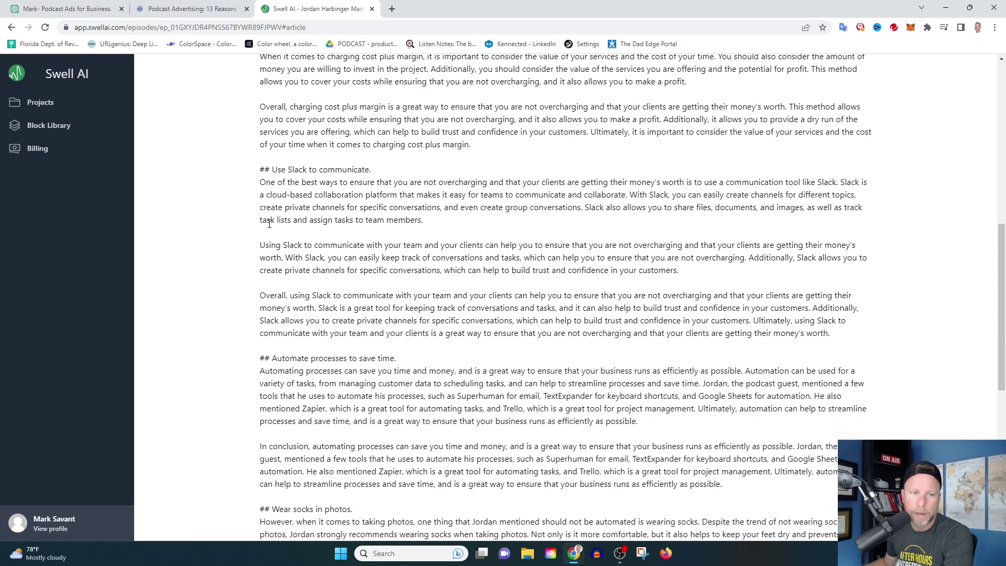
scroll(340, 281, up, 15)
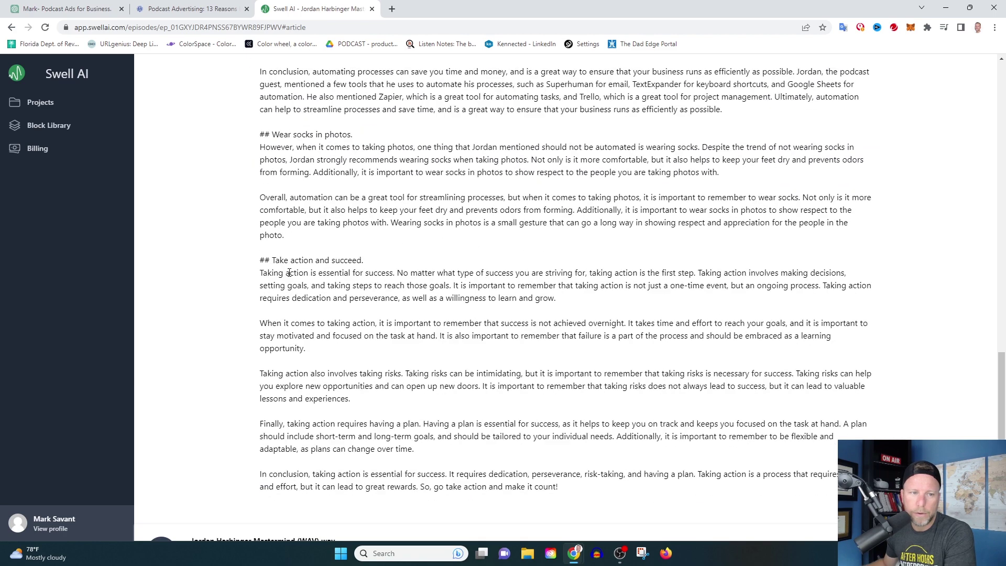
scroll(503, 314, down, 1)
scroll(503, 314, down, 7)
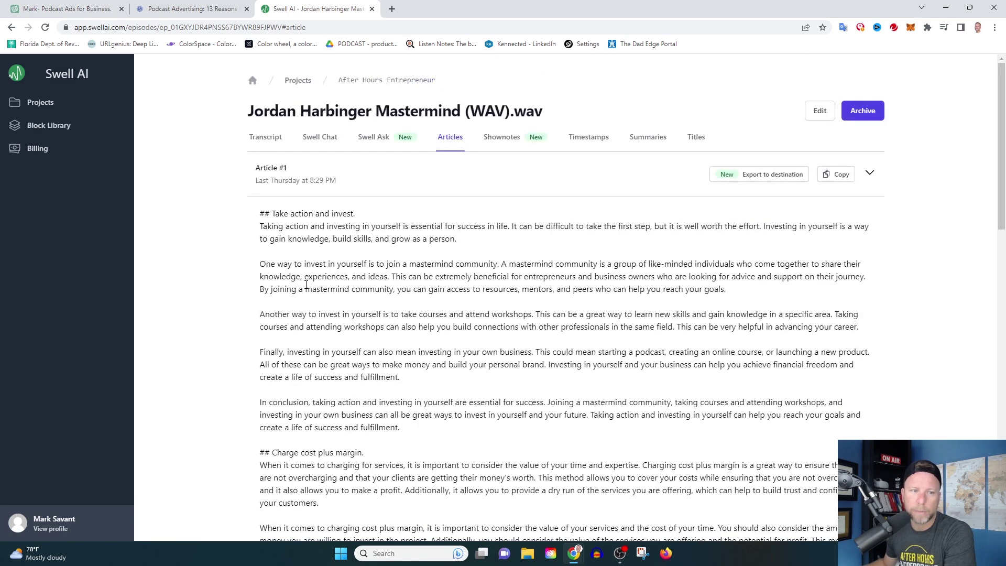
drag(275, 213, 450, 425)
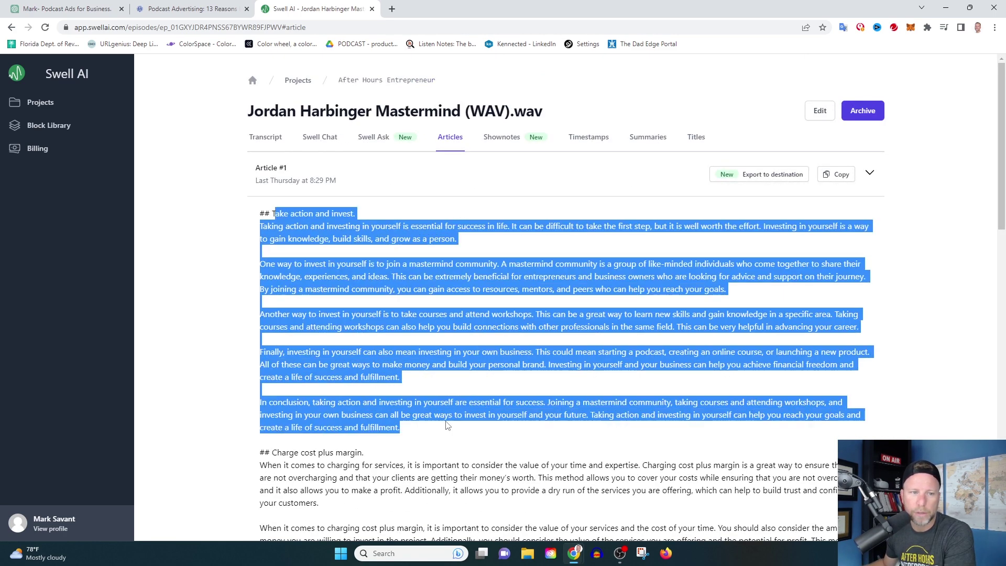
click(393, 337)
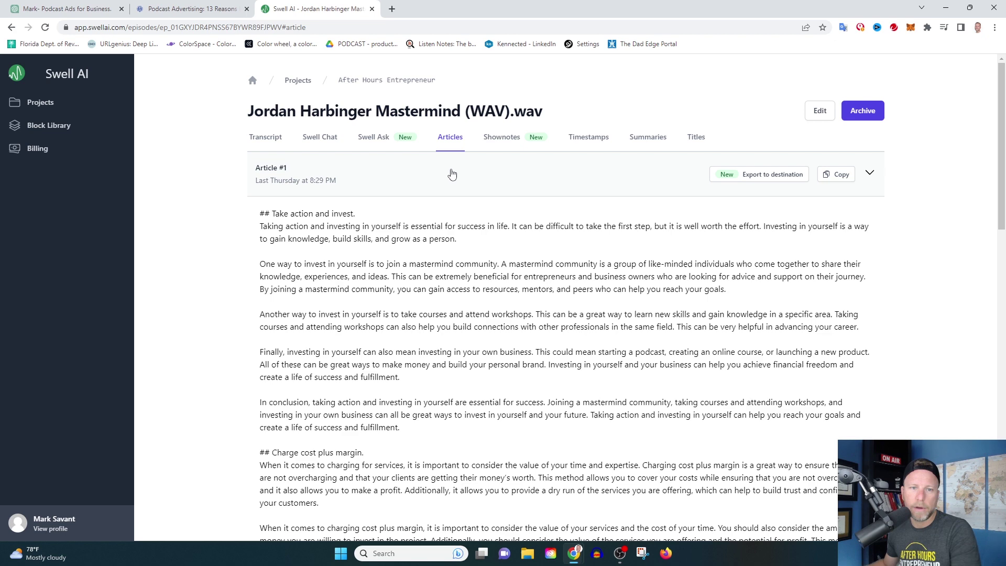
- Open Shownotes and scroll through its title, summary, timestamps and keyword list
click(512, 135)
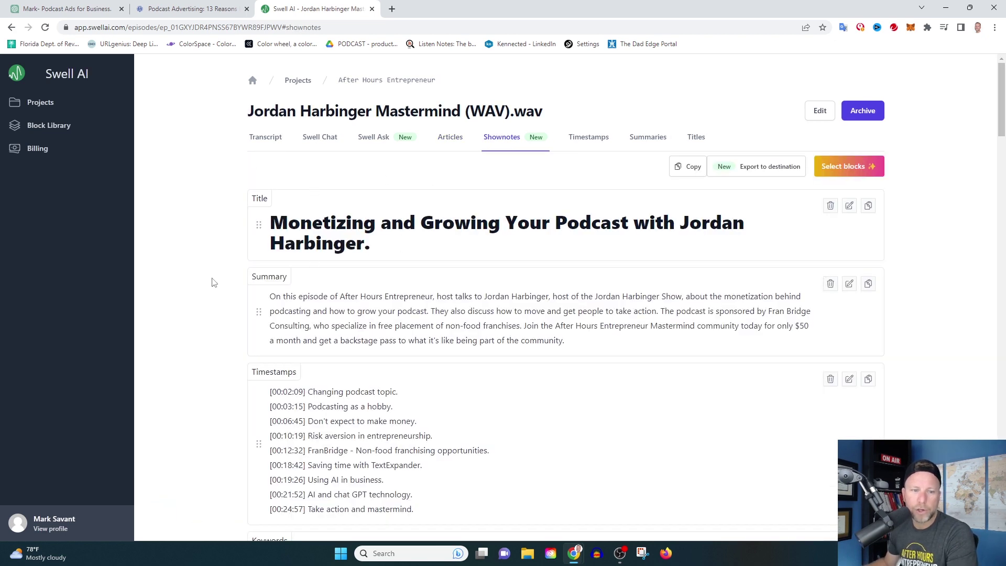
scroll(254, 328, down, 3)
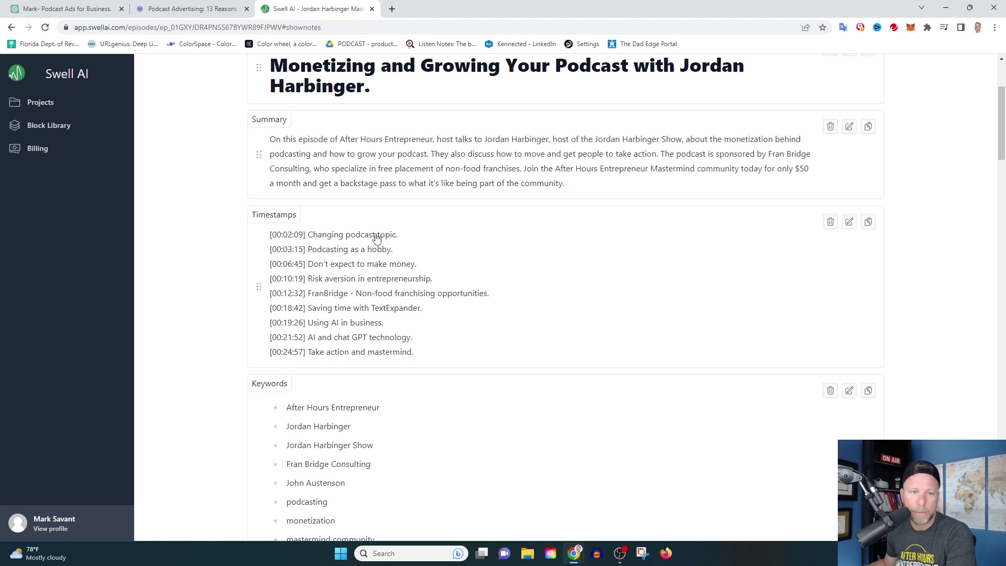
scroll(204, 296, down, 3)
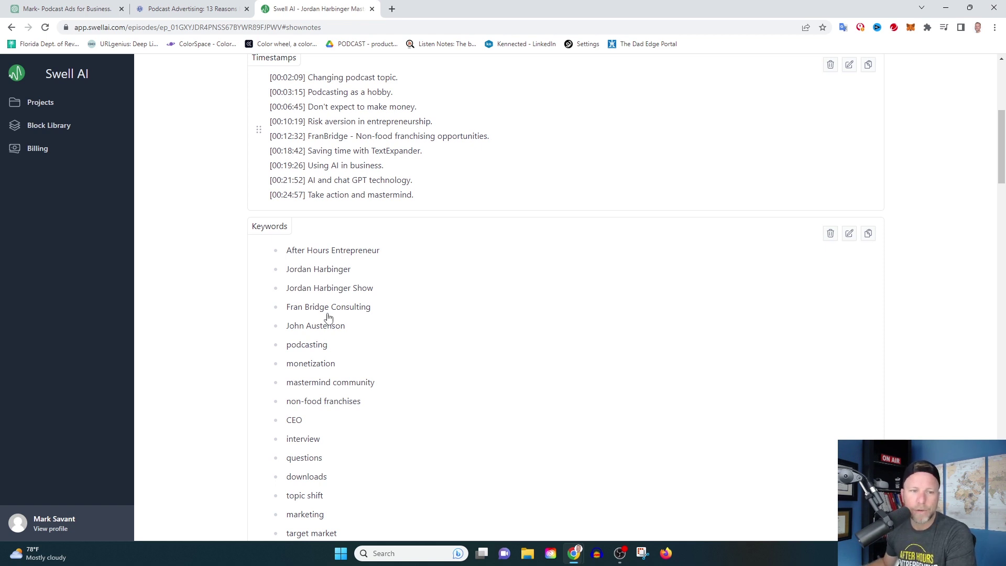
scroll(325, 372, down, 6)
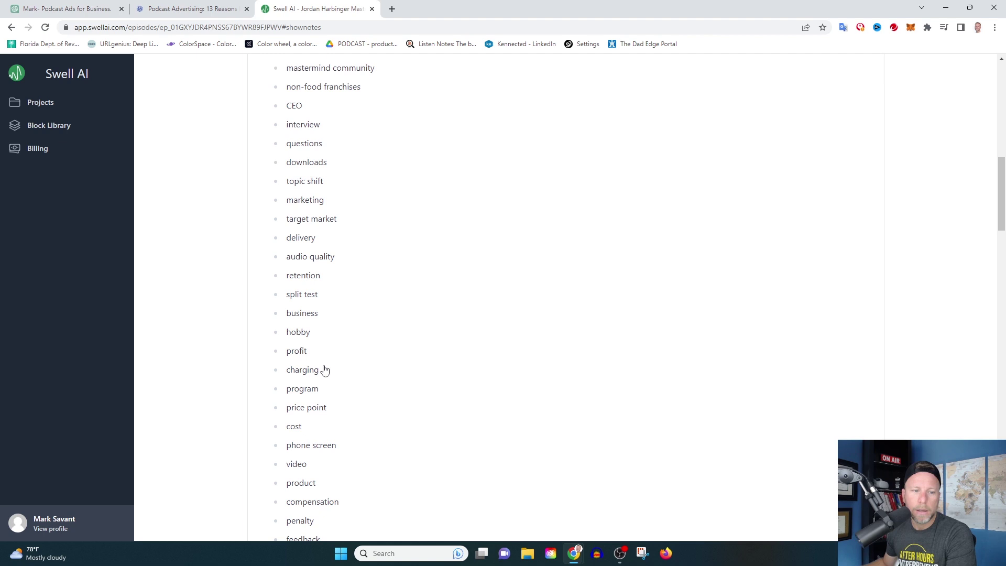
scroll(324, 369, down, 12)
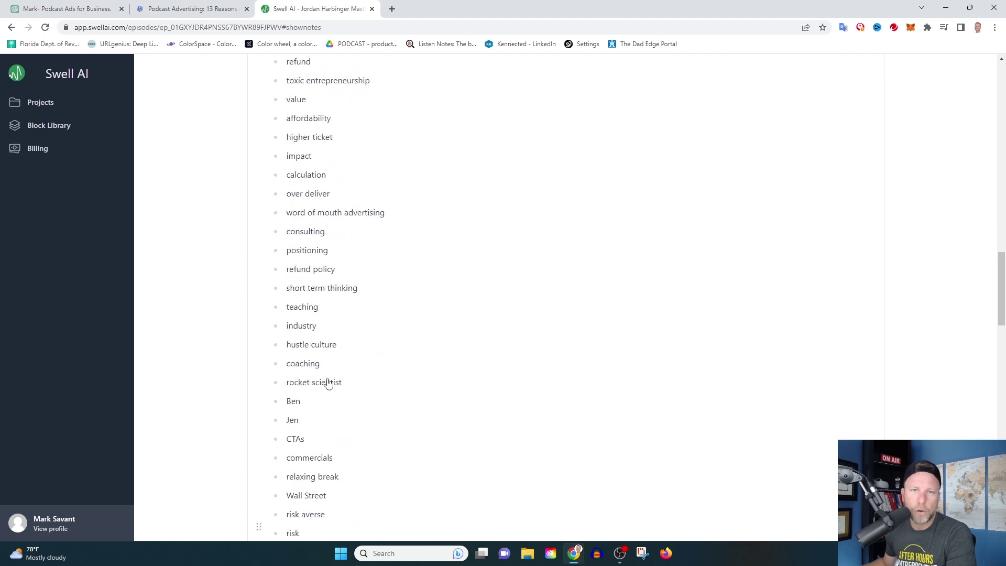
scroll(328, 383, up, 18)
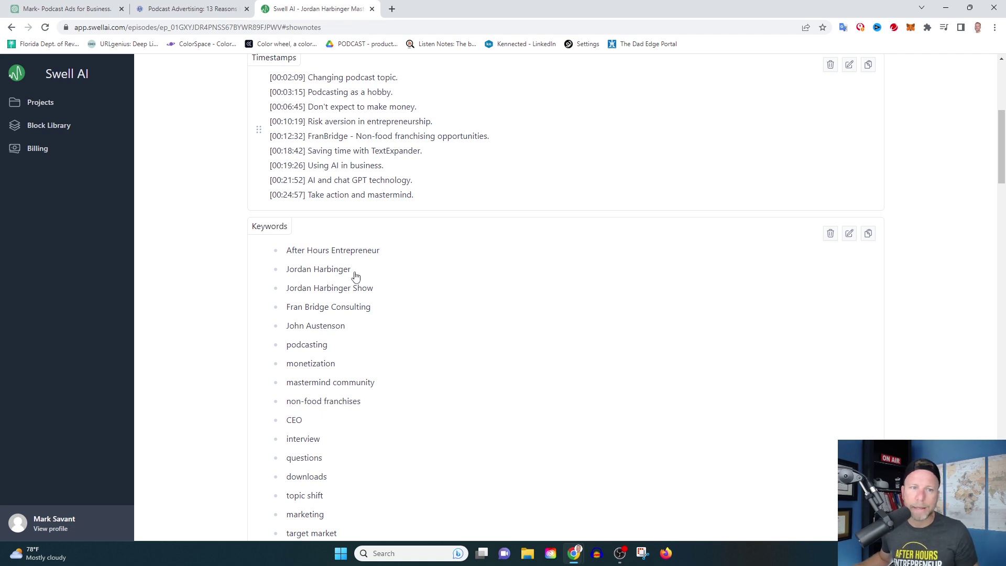
scroll(356, 276, up, 6)
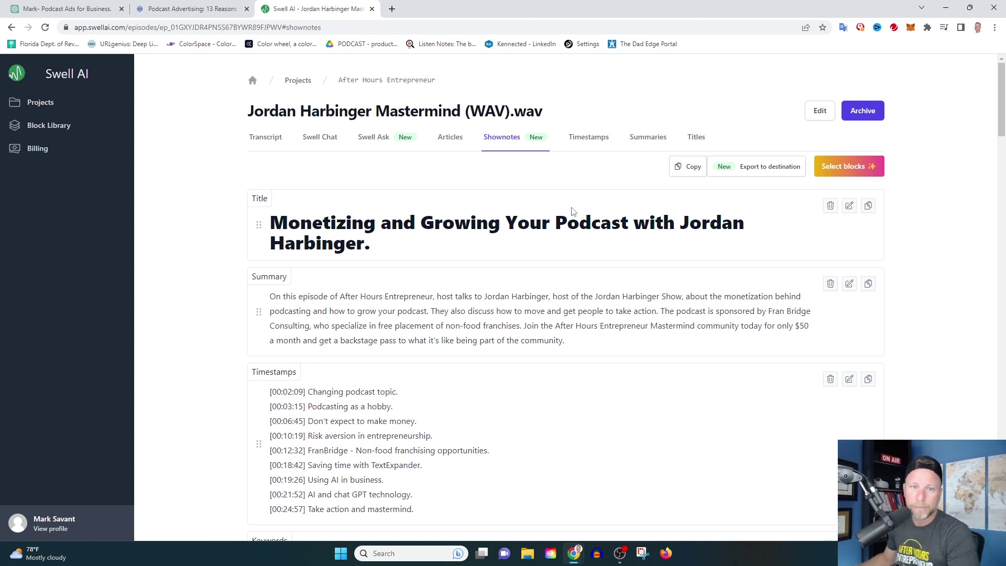
- Expand Shownotes #1 on the Timestamps tab and select its six timestamp lines
click(585, 138)
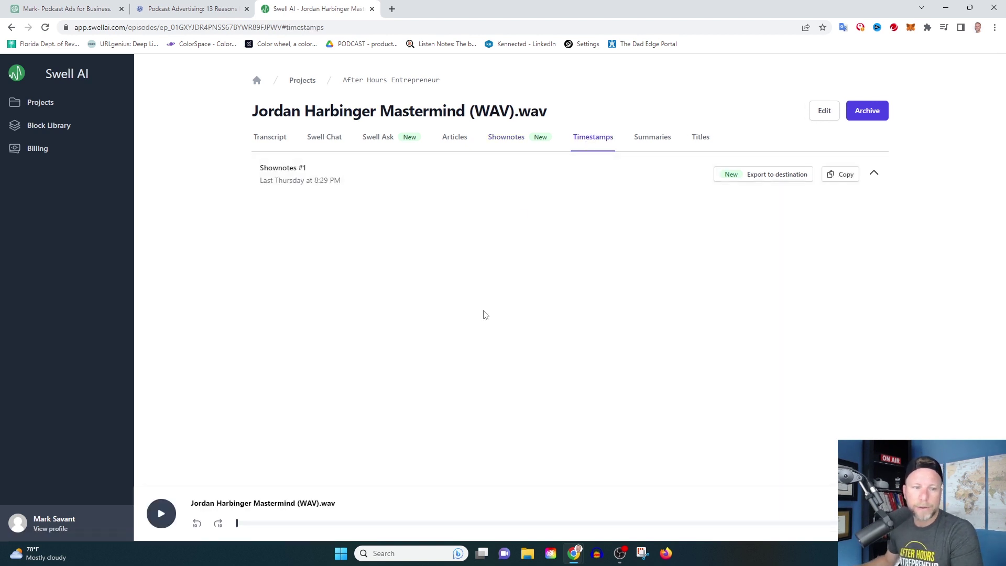
click(390, 183)
drag(367, 278, 237, 218)
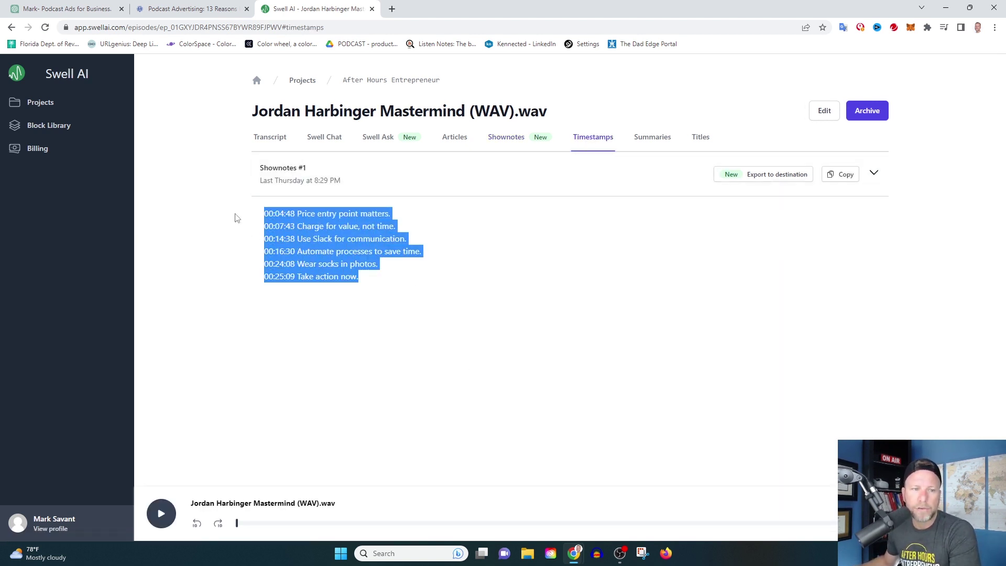
- Expand Summary #1 and select its first two summary paragraphs
click(638, 138)
click(377, 171)
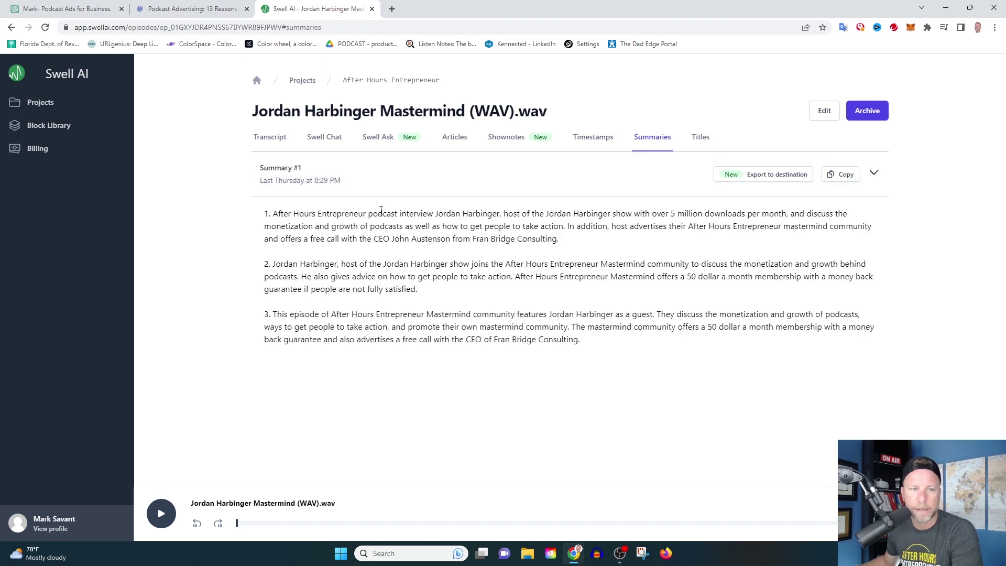
drag(579, 249, 271, 213)
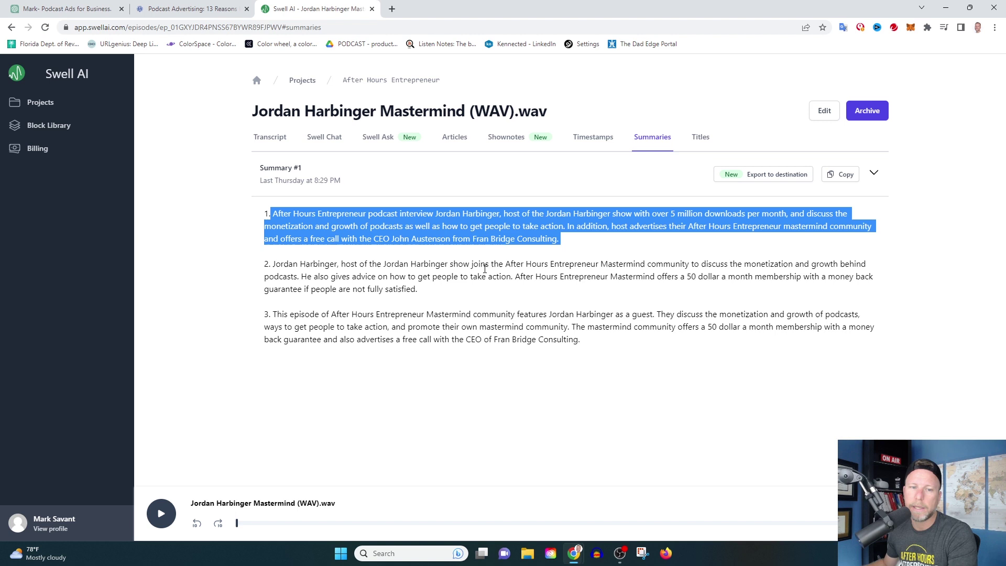
drag(430, 298, 272, 266)
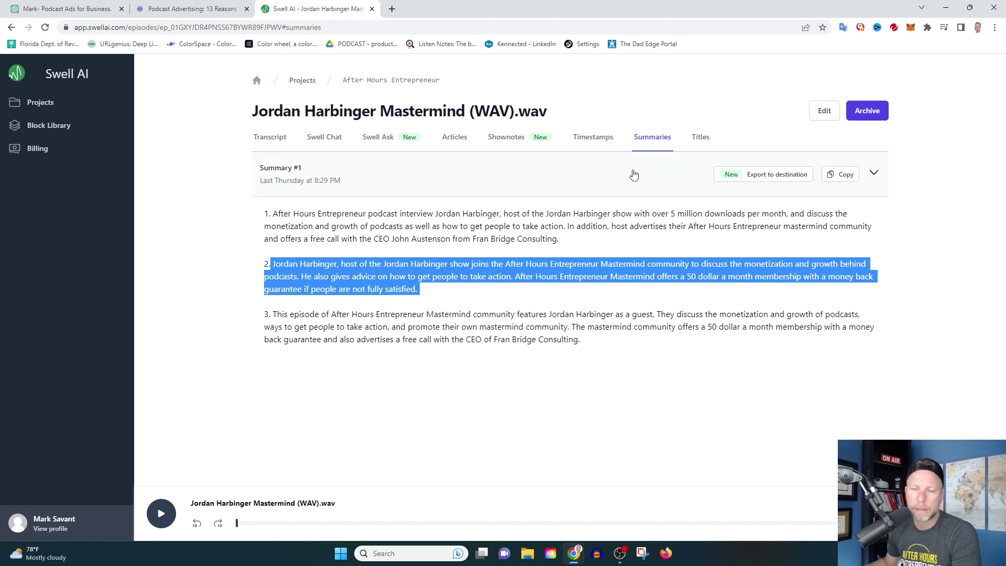
click(699, 140)
- Expand Title #1 to list its ten suggested episode titles
click(440, 186)
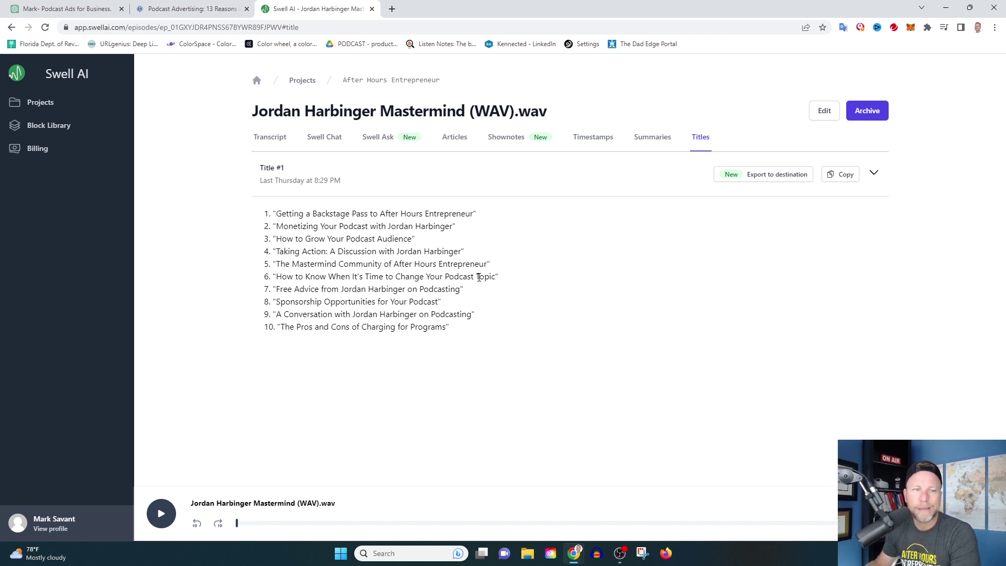
- Return to the episode's transcript, starting from 00:00
click(268, 141)
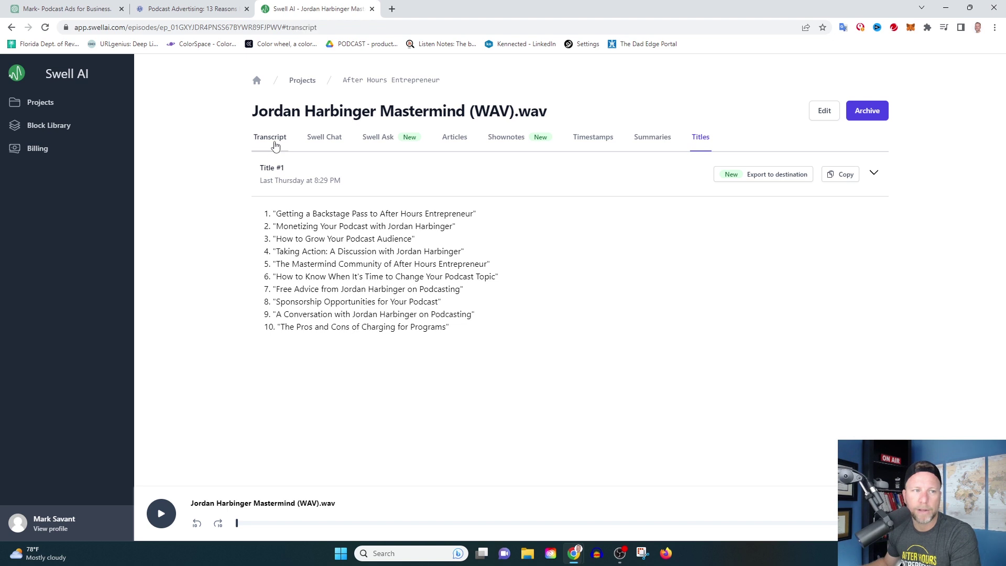